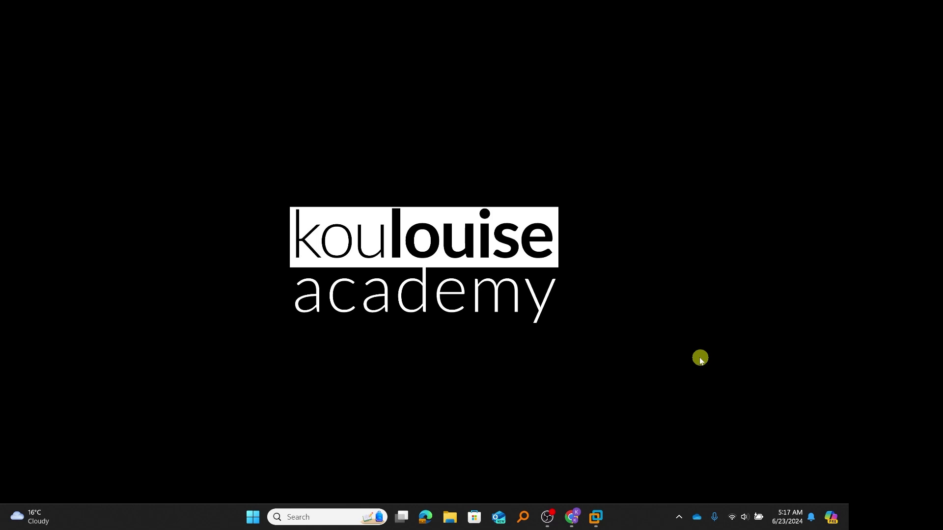
Bring up taskbar previews of the VMware Workstation windows, Home and winsvr2k2501
{"action": "mouse_move", "coordinate": [597, 525]}
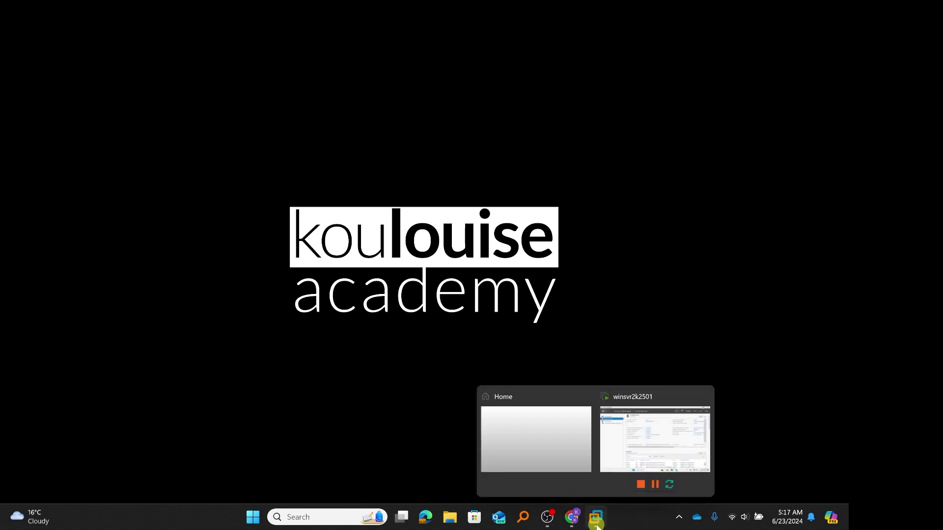
Switch to the winsvr2k2501 VM and open Server Manager's Manage menu for dc01
{"action": "left_click", "coordinate": [631, 452]}
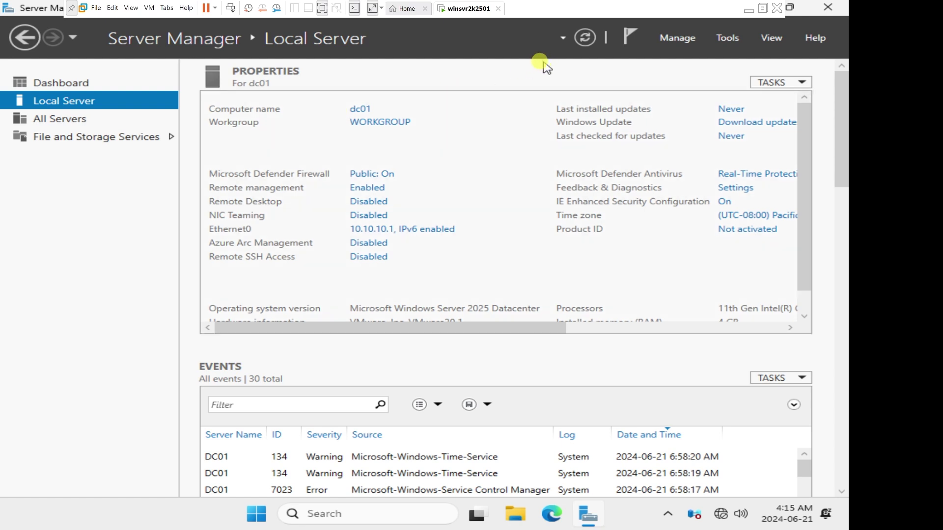
{"action": "left_click", "coordinate": [692, 42]}
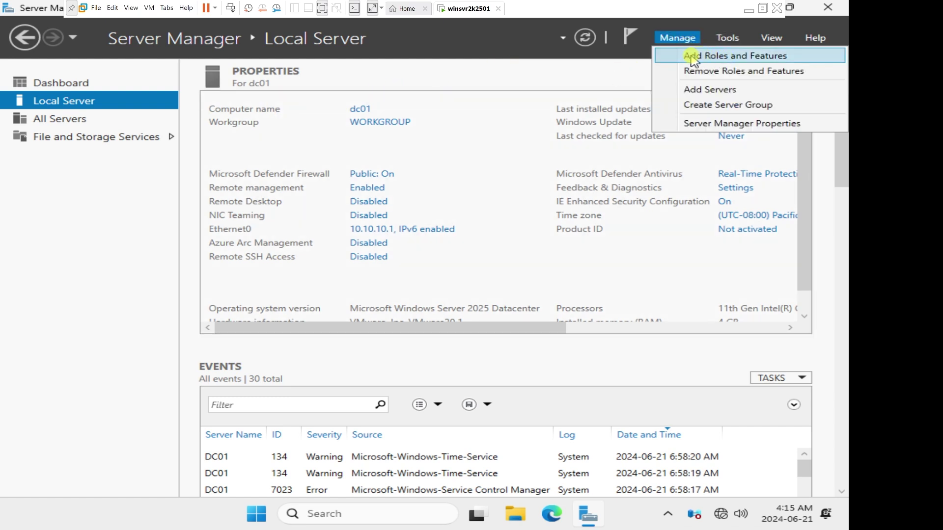
Run Add Roles and Features as a role-based install on dc01, selecting Active Directory Domain Services plus required features
{"action": "left_click", "coordinate": [726, 57]}
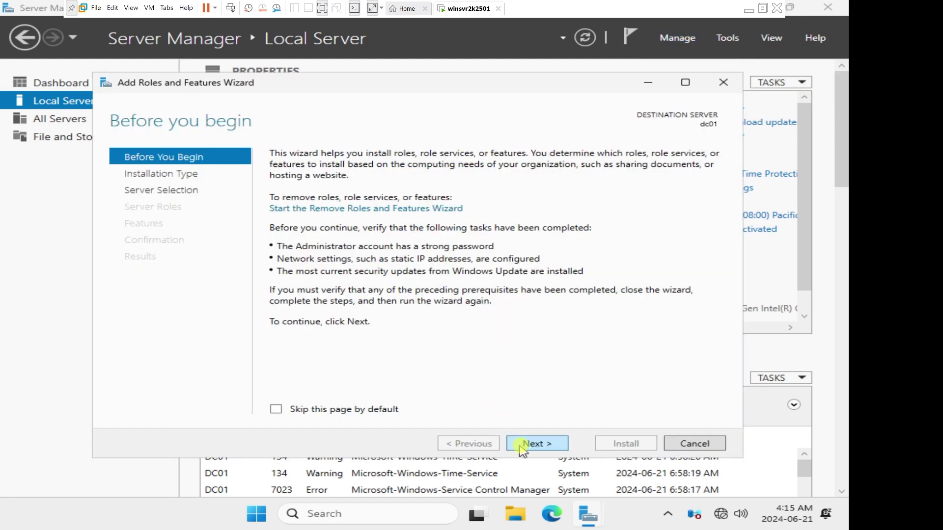
{"action": "left_click", "coordinate": [546, 444]}
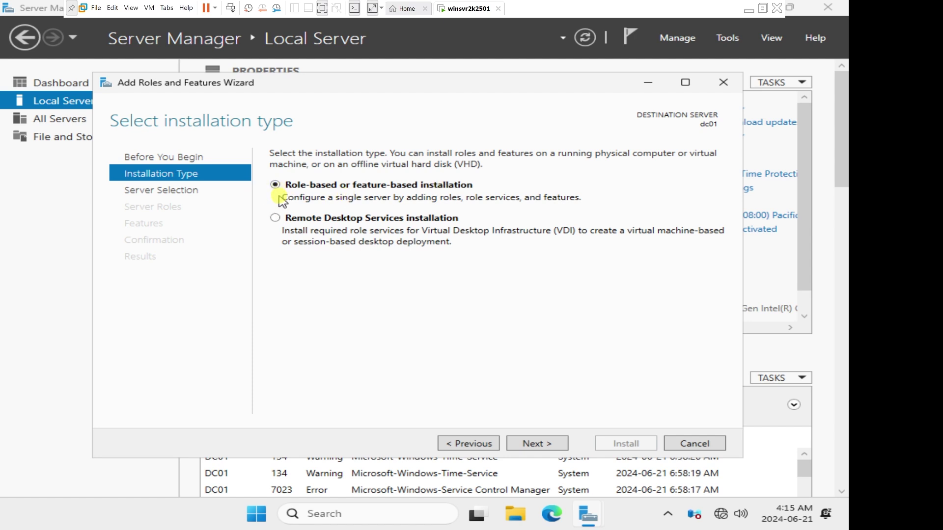
{"action": "left_click", "coordinate": [539, 444]}
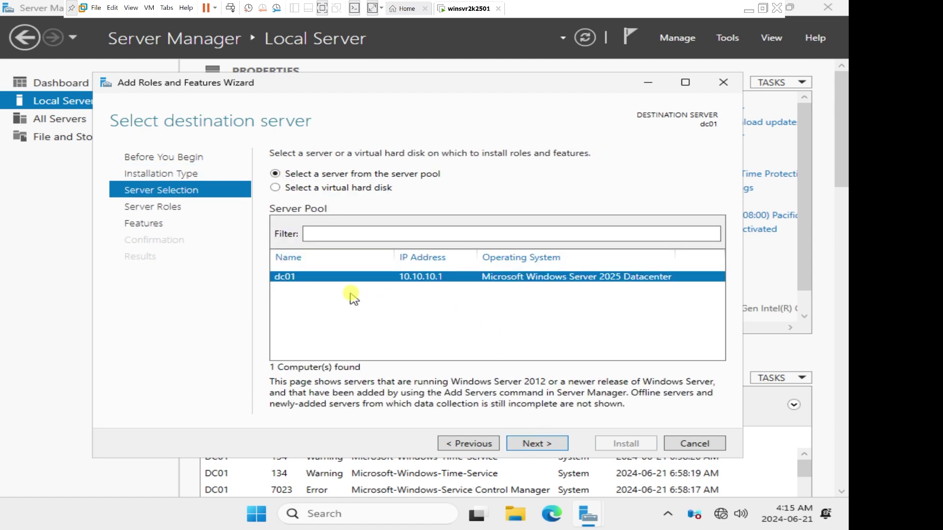
{"action": "left_click", "coordinate": [548, 448]}
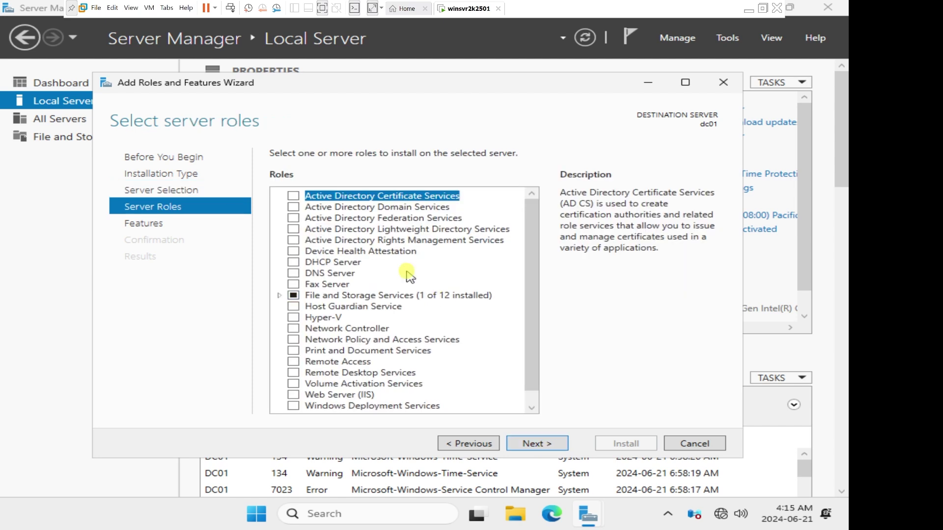
{"action": "left_click", "coordinate": [294, 208]}
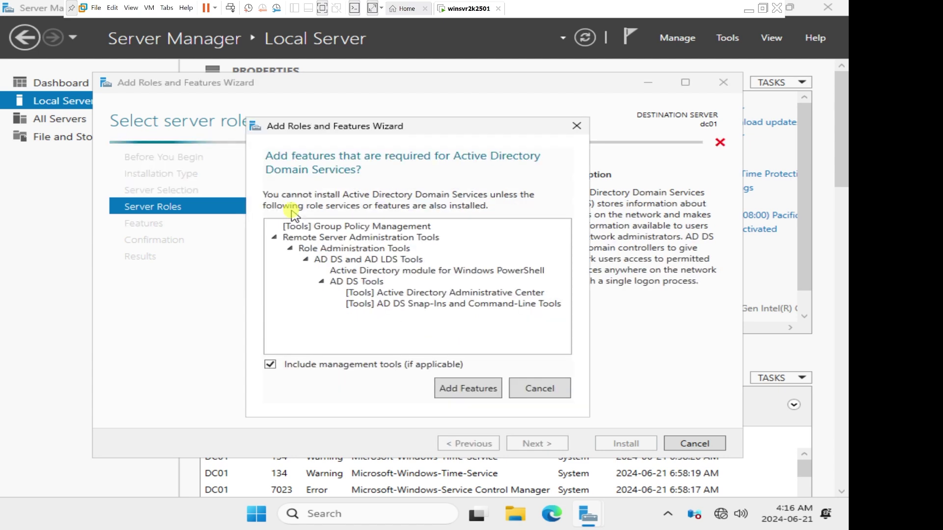
{"action": "left_click", "coordinate": [464, 391]}
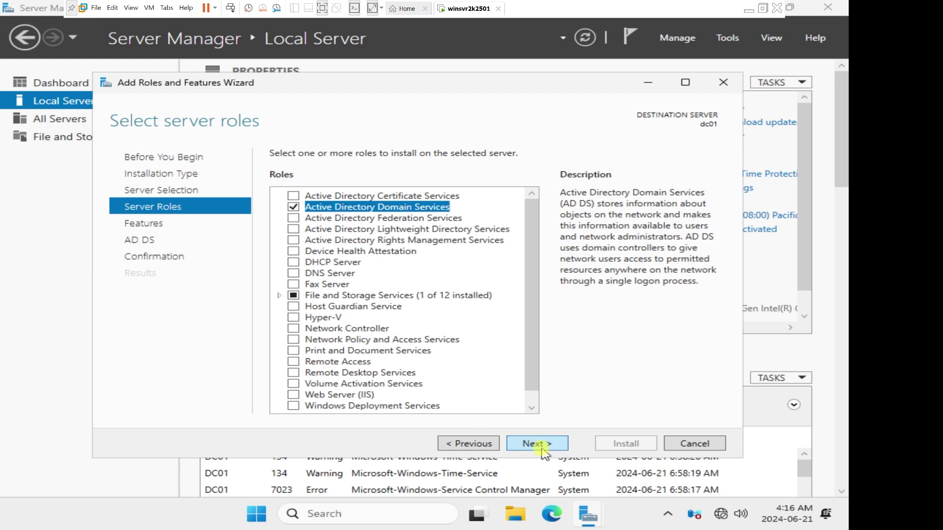
Keep default features, pass the AD DS page, and install AD DS, Group Policy Management and AD DS tools
{"action": "left_click", "coordinate": [538, 443]}
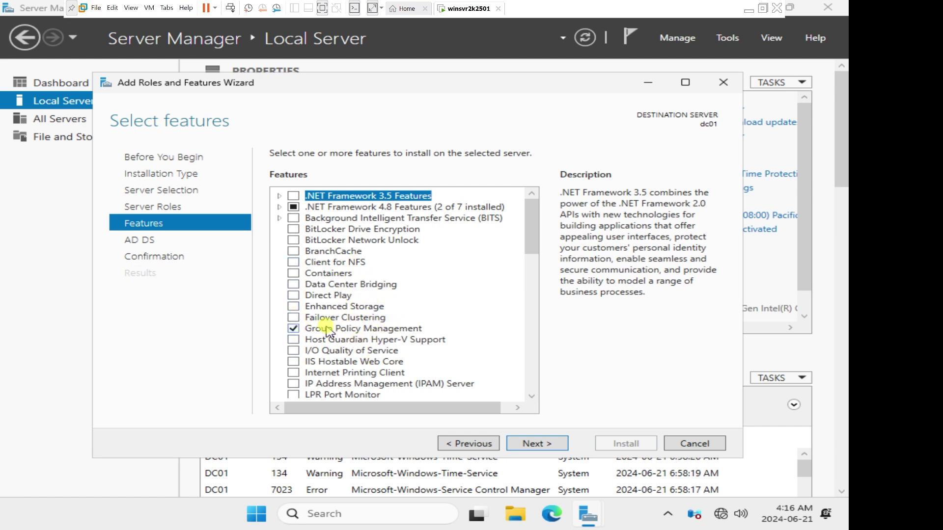
{"action": "left_click", "coordinate": [553, 445]}
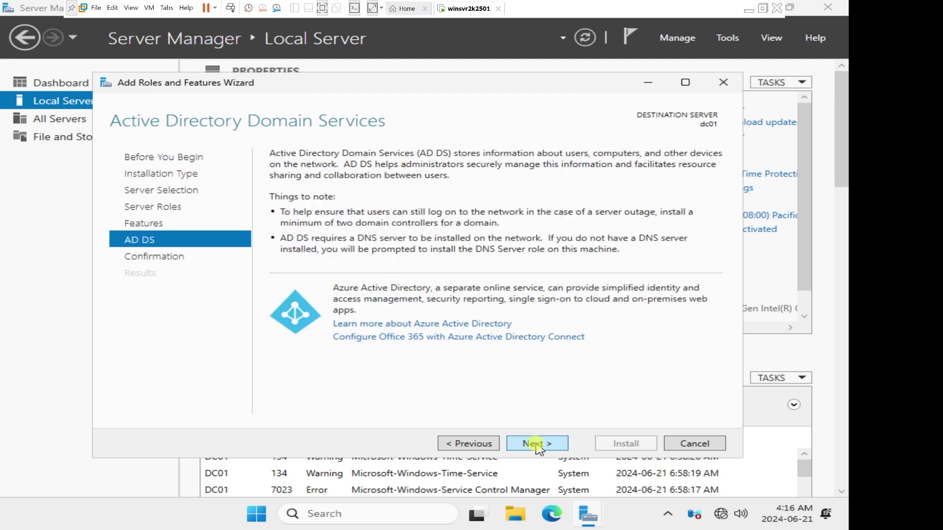
{"action": "left_click", "coordinate": [539, 446]}
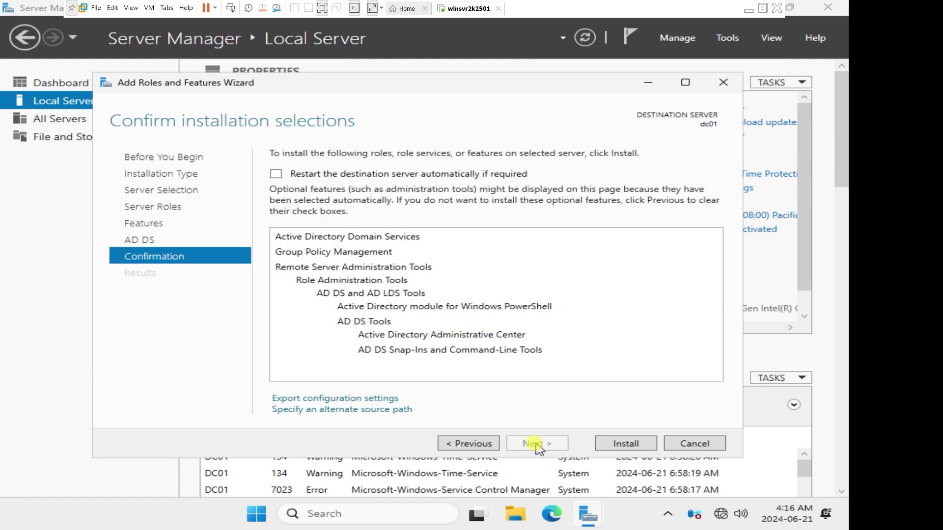
{"action": "left_click", "coordinate": [622, 444]}
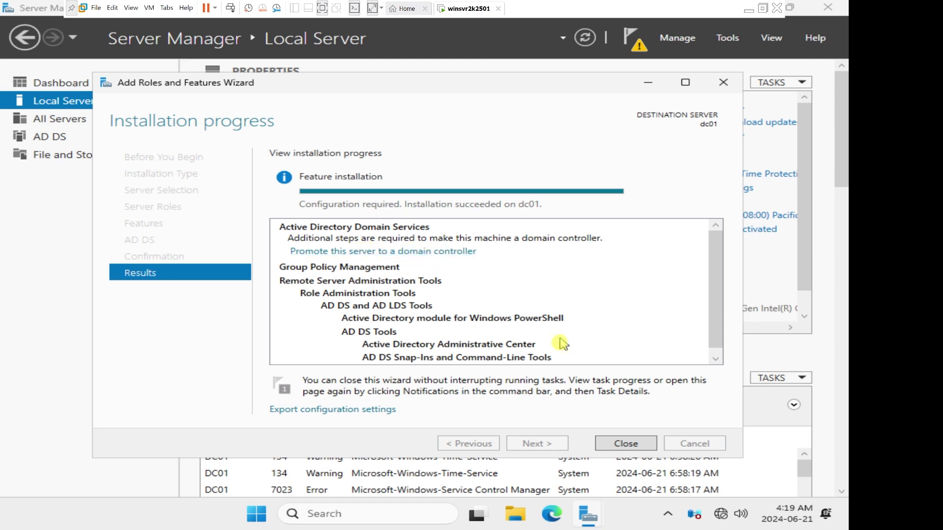
Close the finished installation and choose 'Promote this server to a domain controller' from notifications
{"action": "left_click", "coordinate": [626, 444]}
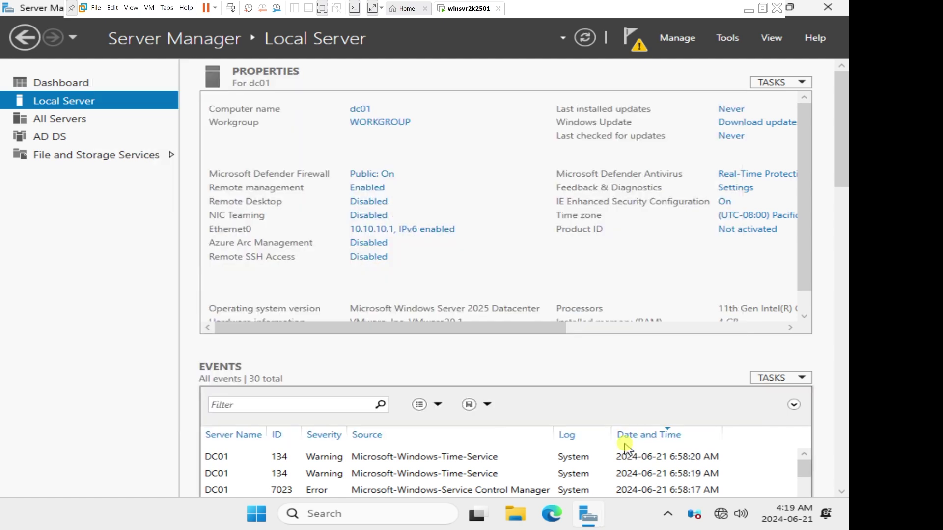
{"action": "left_click", "coordinate": [637, 49]}
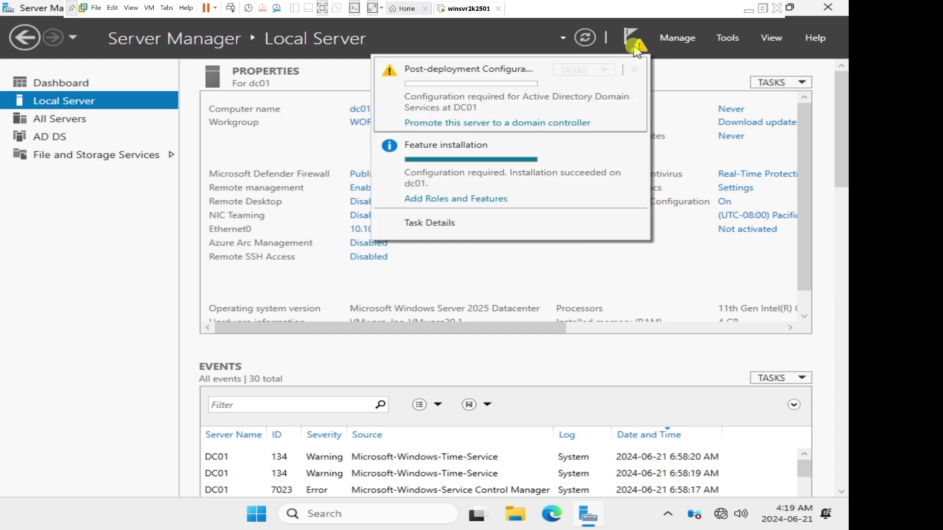
{"action": "left_click", "coordinate": [496, 129]}
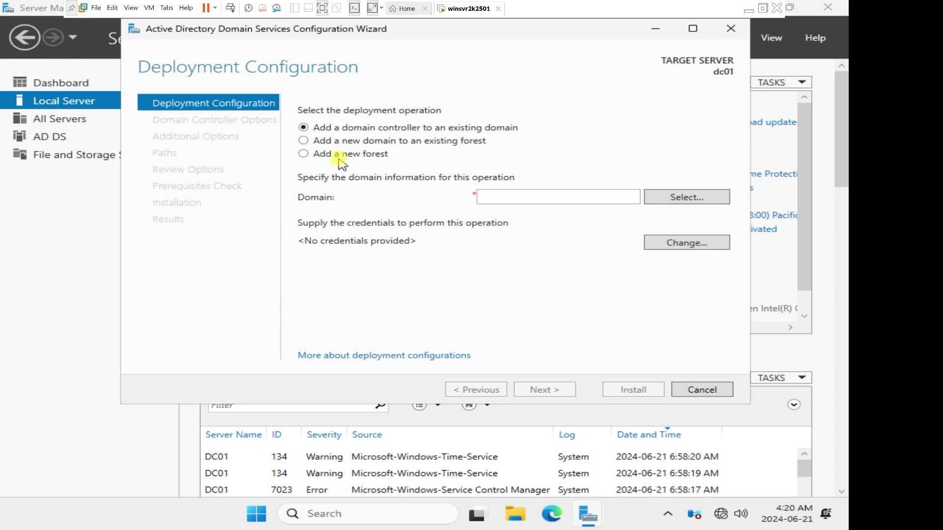
Choose 'Add a new forest' with root domain name kla.org and continue to Domain Controller Options
{"action": "left_click", "coordinate": [338, 159]}
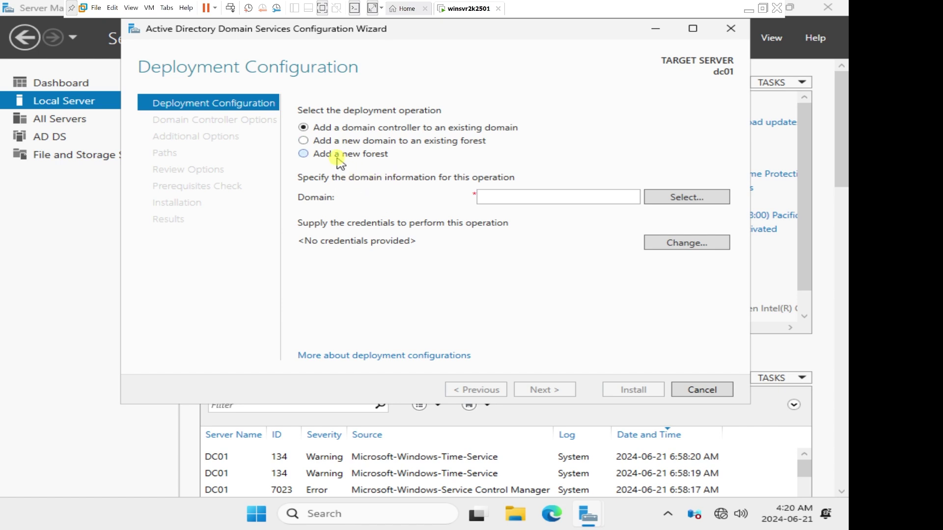
{"action": "left_click", "coordinate": [563, 198]}
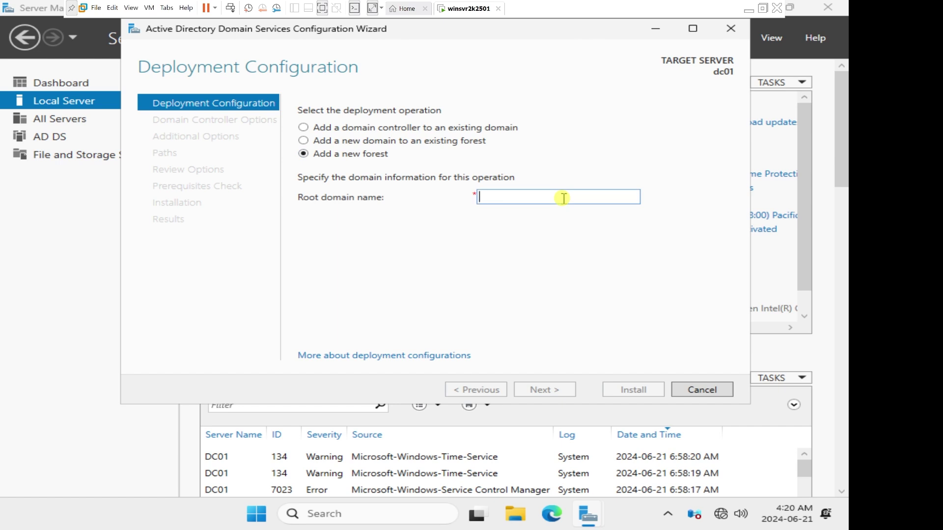
{"action": "type", "text": "kla"}
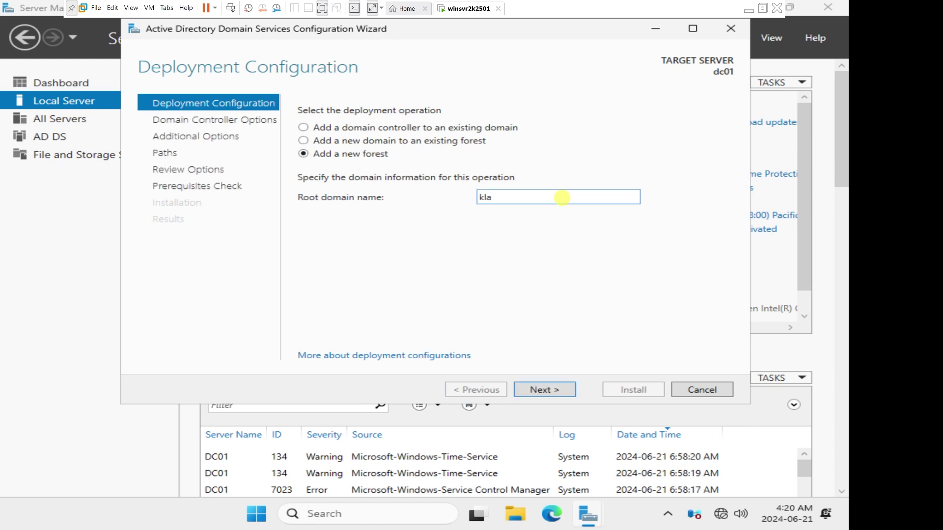
{"action": "type", "text": ".org"}
{"action": "left_click", "coordinate": [552, 394]}
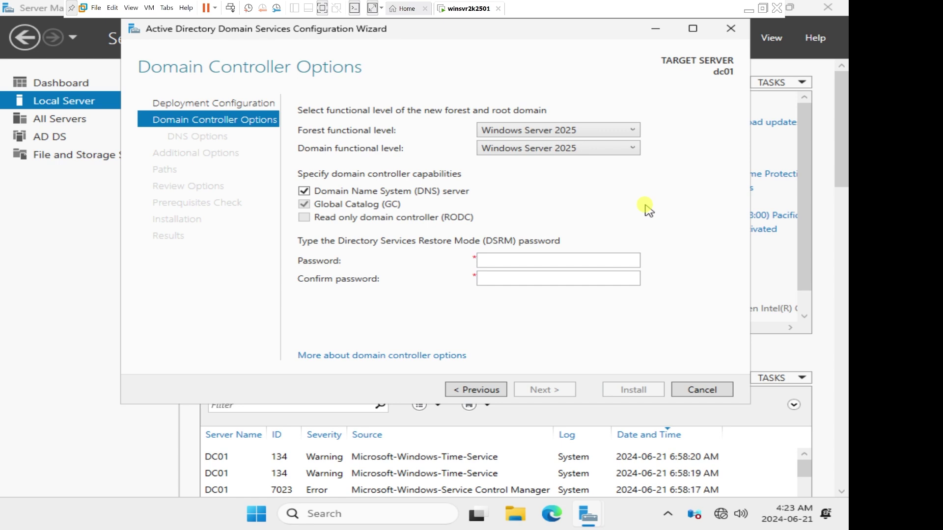
Set the forest functional level, then change the domain functional level to Windows Server 2016
{"action": "left_click", "coordinate": [576, 137]}
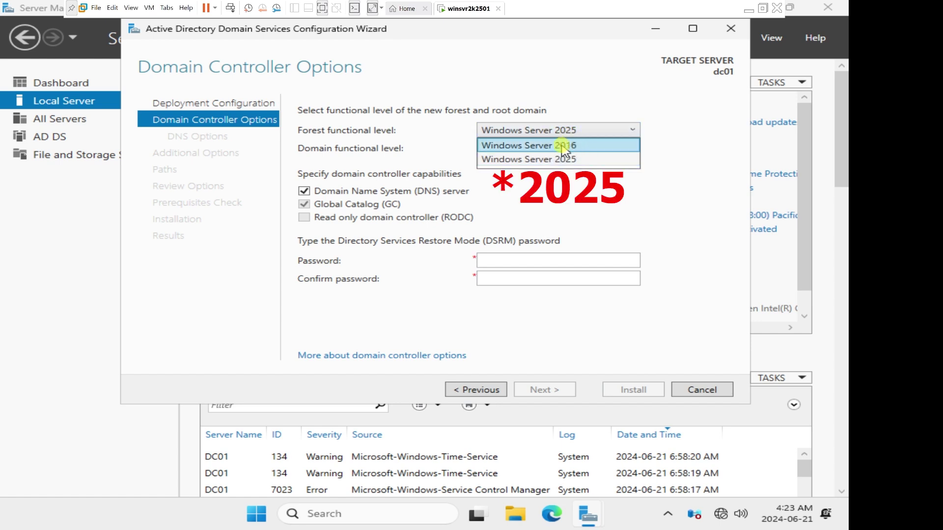
{"action": "left_click", "coordinate": [562, 146]}
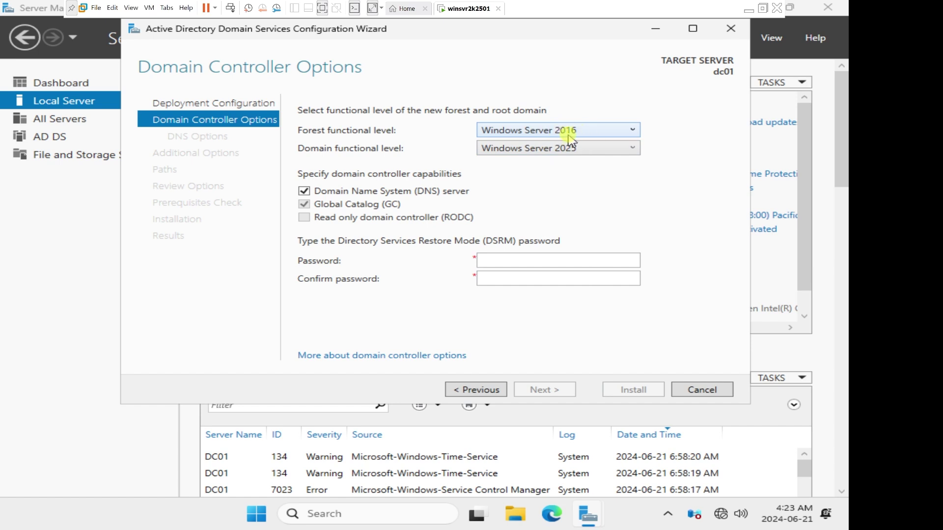
{"action": "left_click", "coordinate": [552, 150]}
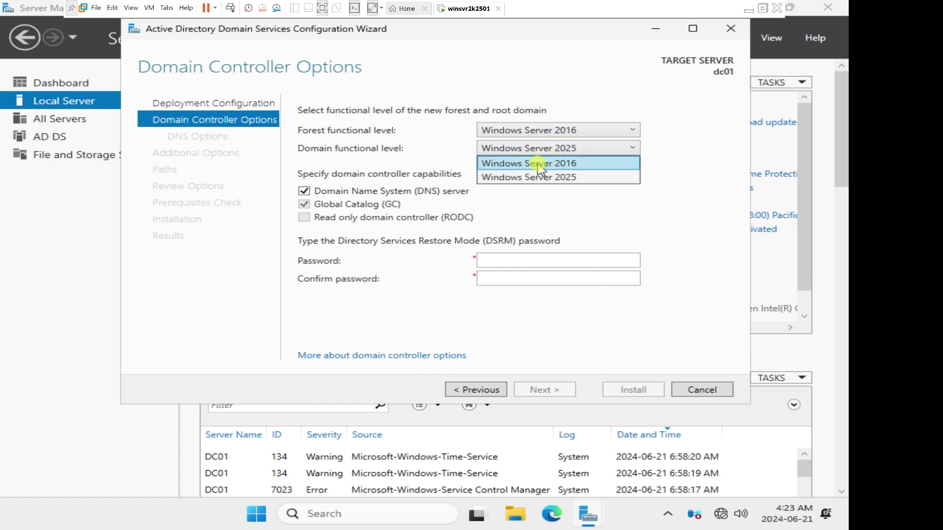
{"action": "left_click", "coordinate": [560, 165]}
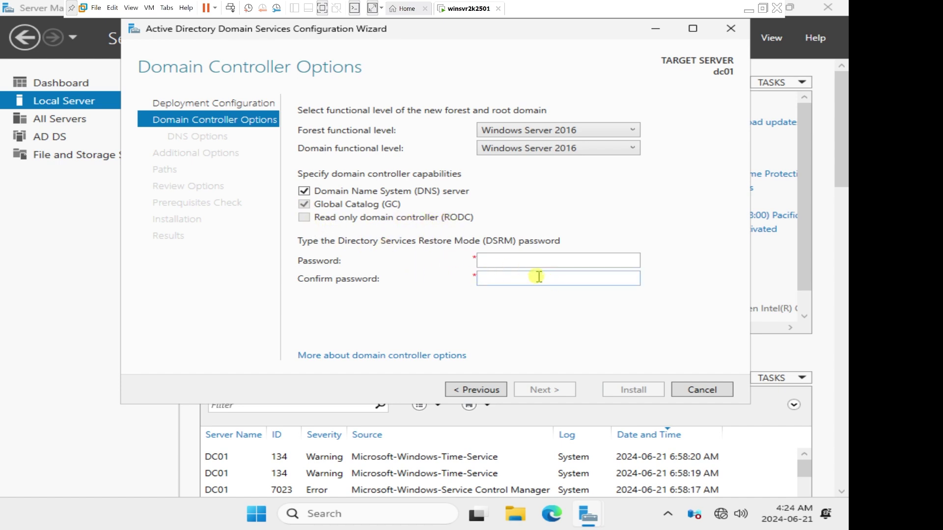
Fill the DSRM Password and Confirm password fields with the restore password and continue
{"action": "left_click", "coordinate": [504, 262]}
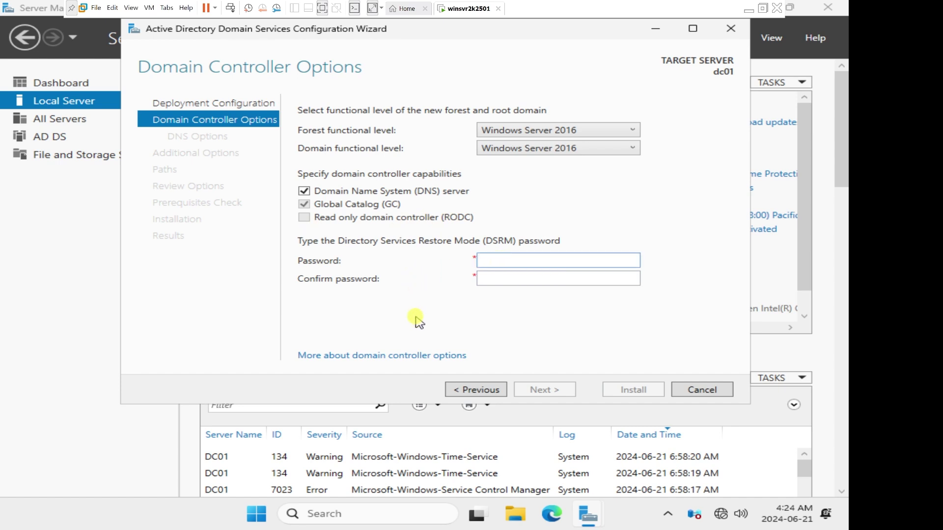
{"action": "type", "text": "••••••••"}
{"action": "key", "text": "Caps_Lock"}
{"action": "type", "text": "•••••"}
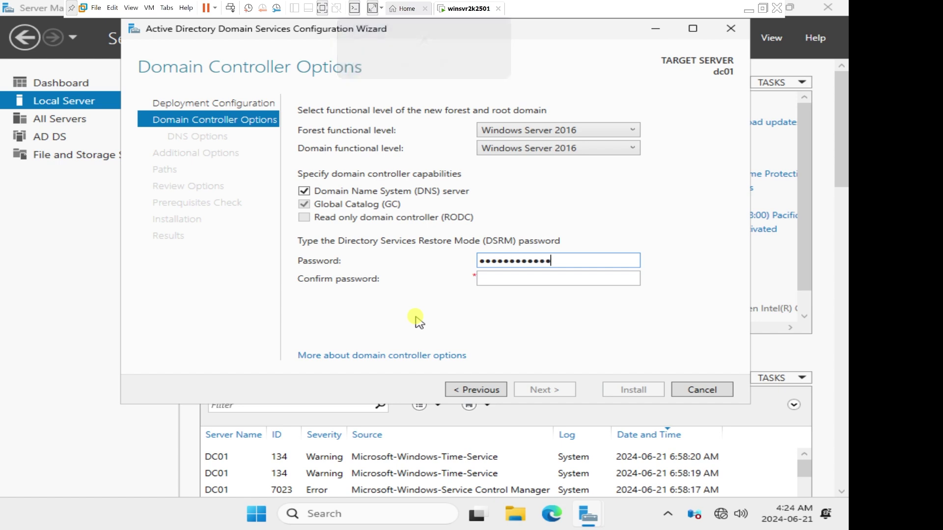
{"action": "key", "text": "Tab"}
{"action": "type", "text": "••••••••"}
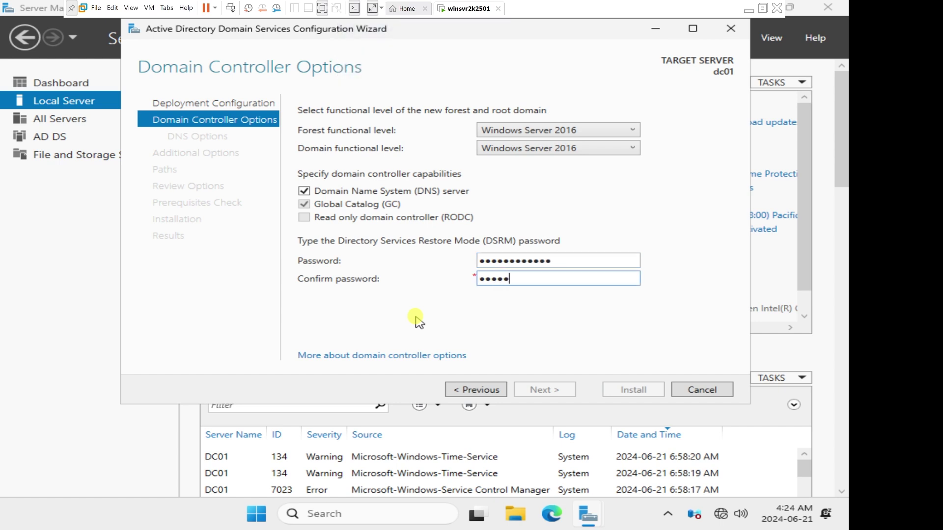
{"action": "key", "text": "Caps_Lock"}
{"action": "type", "text": "•••••"}
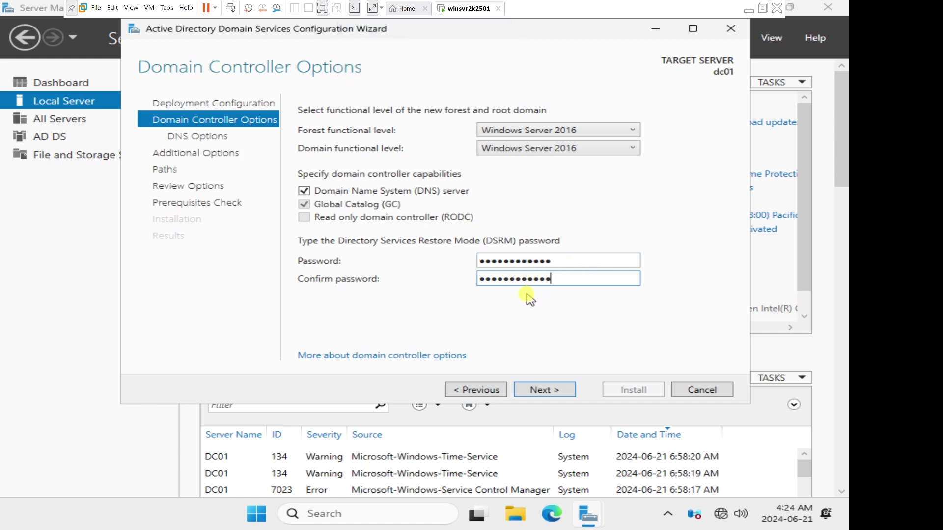
{"action": "left_click", "coordinate": [567, 392]}
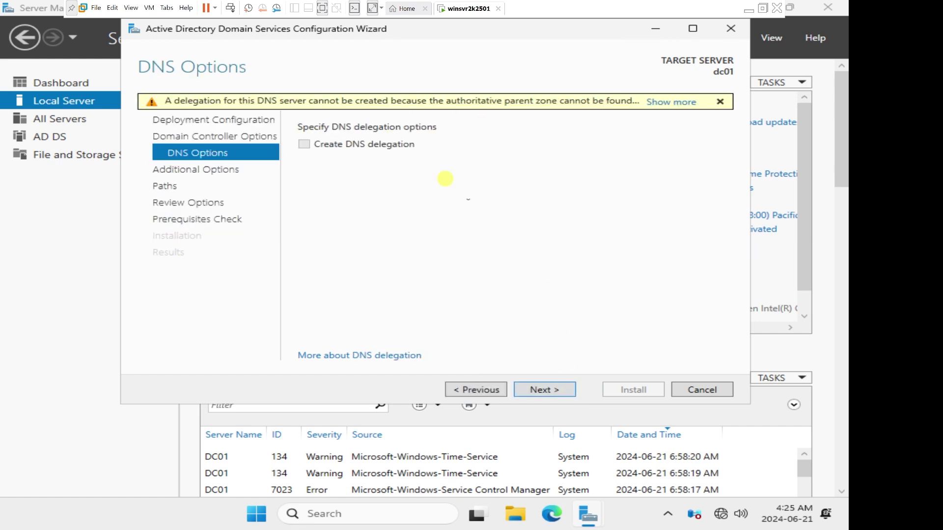
Accept the default DNS options and the NetBIOS name KLA to reach the Paths page
{"action": "left_click", "coordinate": [546, 391]}
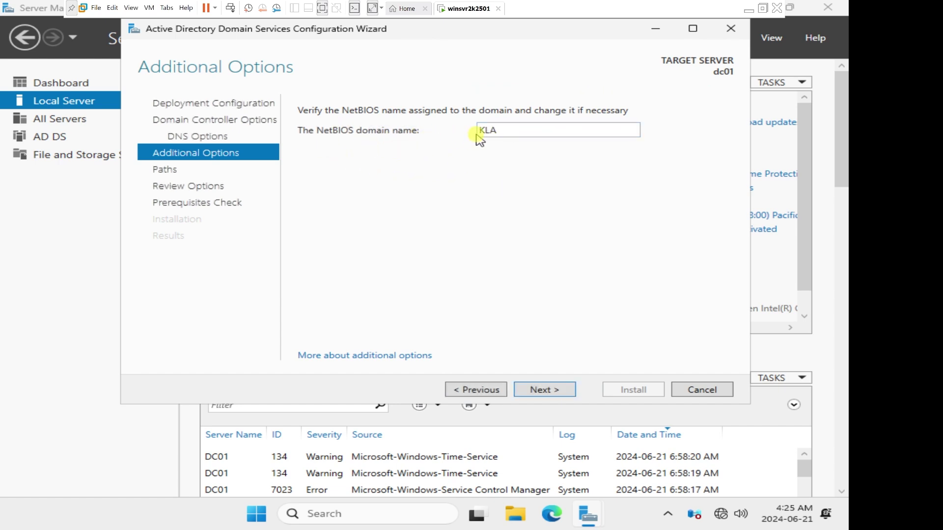
{"action": "left_click", "coordinate": [543, 392]}
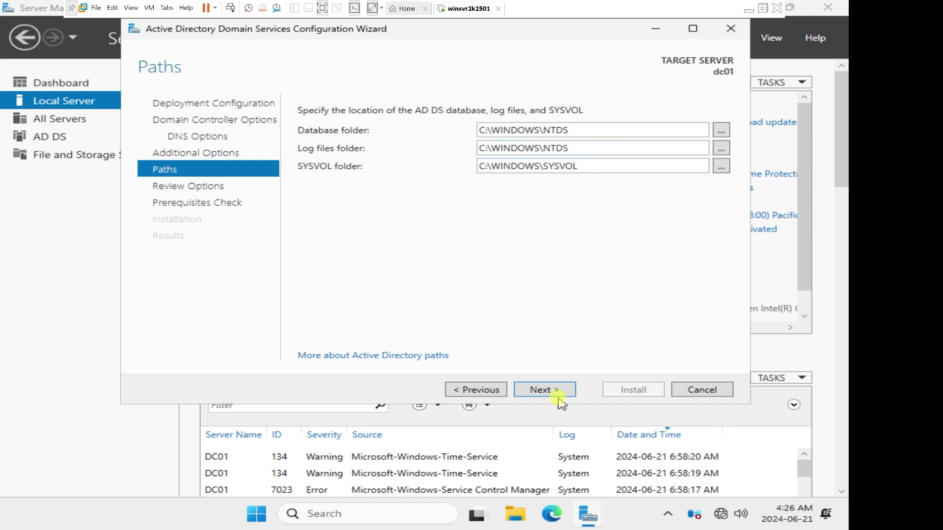
Keep C:\WINDOWS\NTDS and C:\WINDOWS\SYSVOL paths, review the options, and run the prerequisites check
{"action": "left_click", "coordinate": [544, 389]}
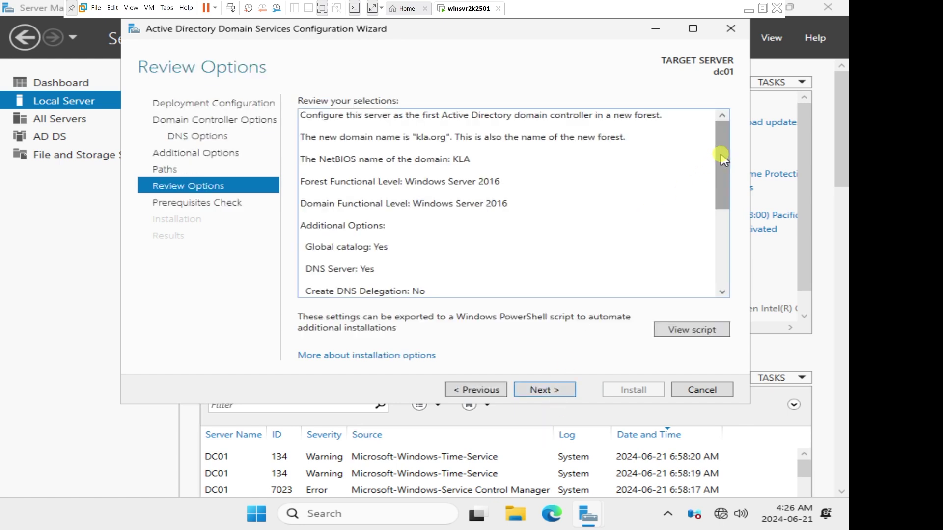
{"action": "left_click_drag", "start_coordinate": [725, 170], "coordinate": [725, 290]}
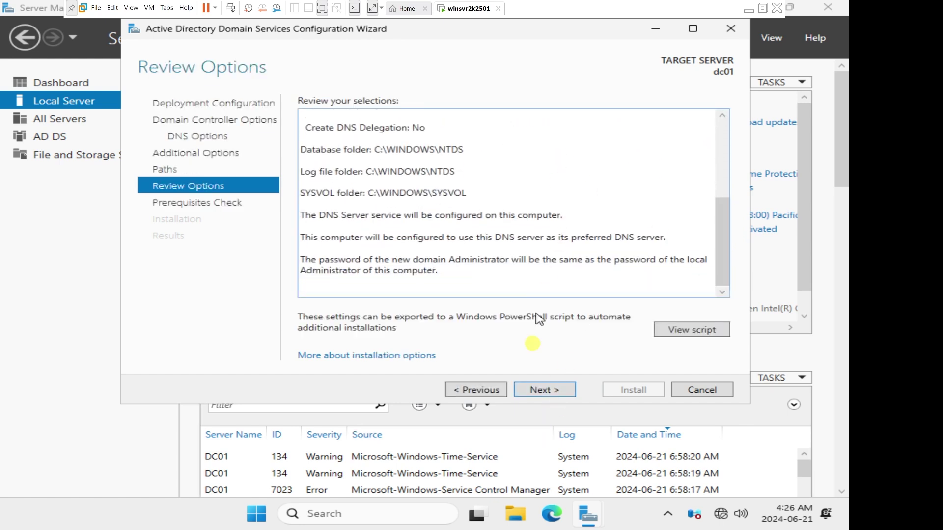
{"action": "left_click", "coordinate": [551, 393]}
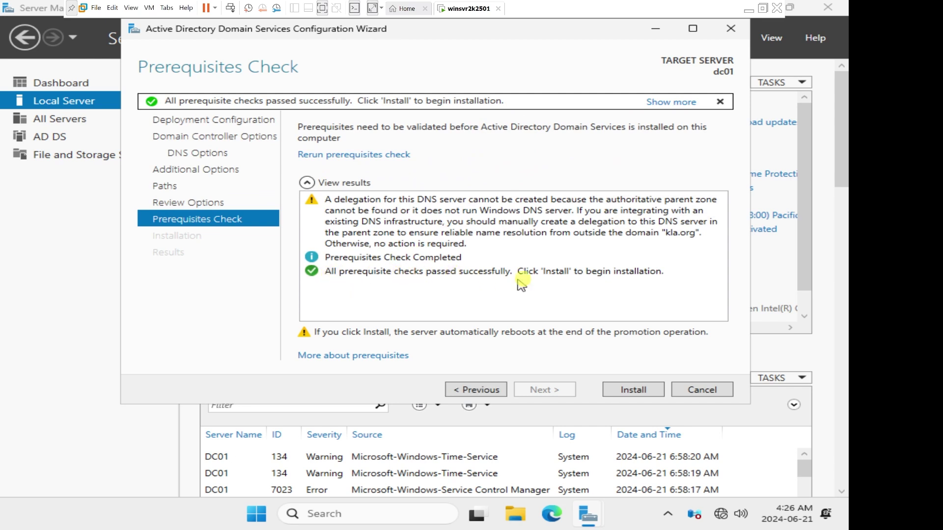
Review the passed prerequisite check and start the AD DS installation for kla.org
{"action": "left_click", "coordinate": [535, 275]}
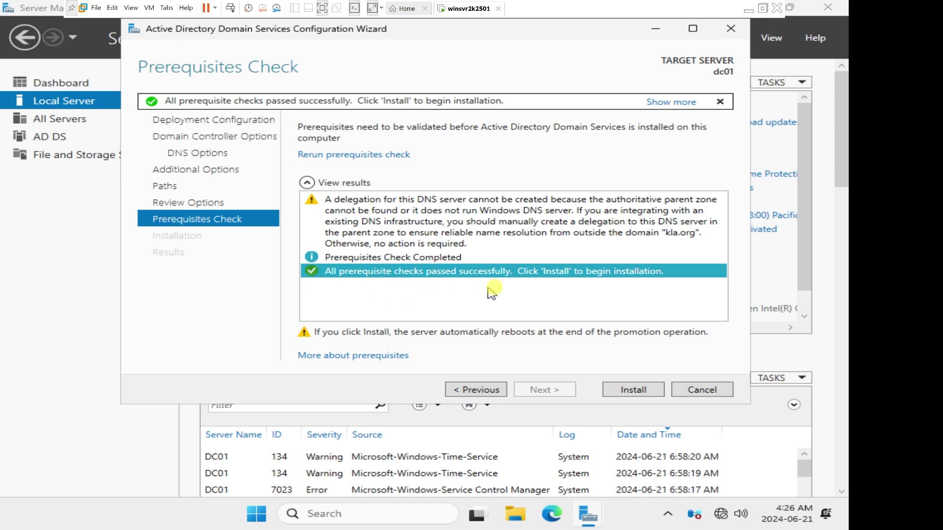
{"action": "left_click", "coordinate": [646, 389]}
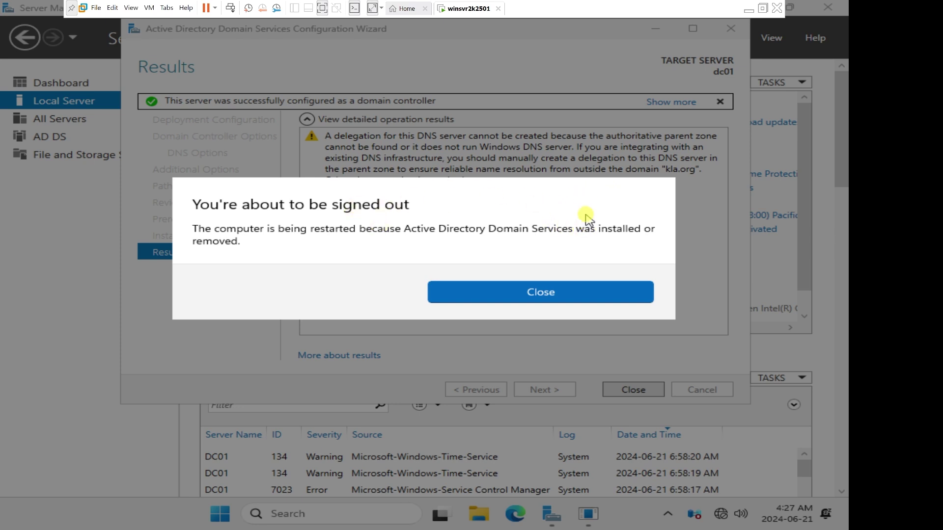
Let dc01 restart, then sign in with the KLA domain administrator password
{"action": "left_click", "coordinate": [542, 294]}
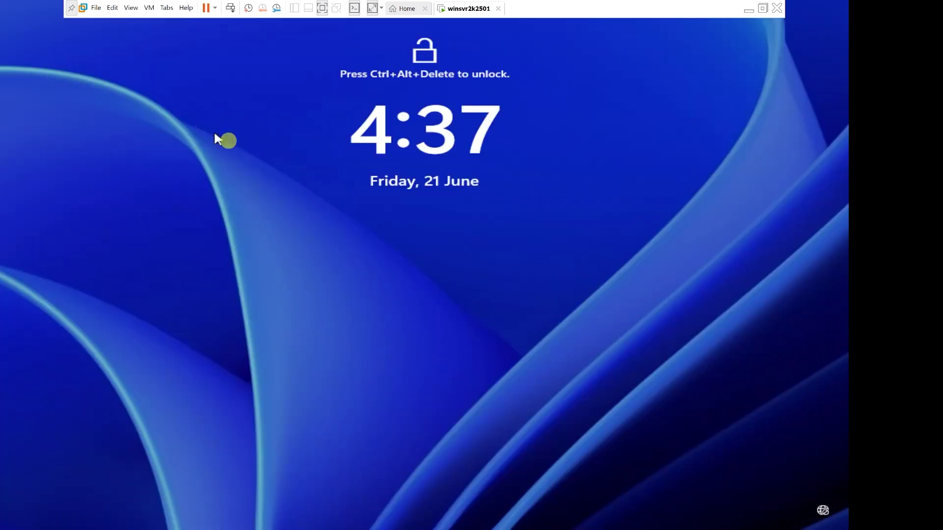
{"action": "left_click", "coordinate": [230, 8]}
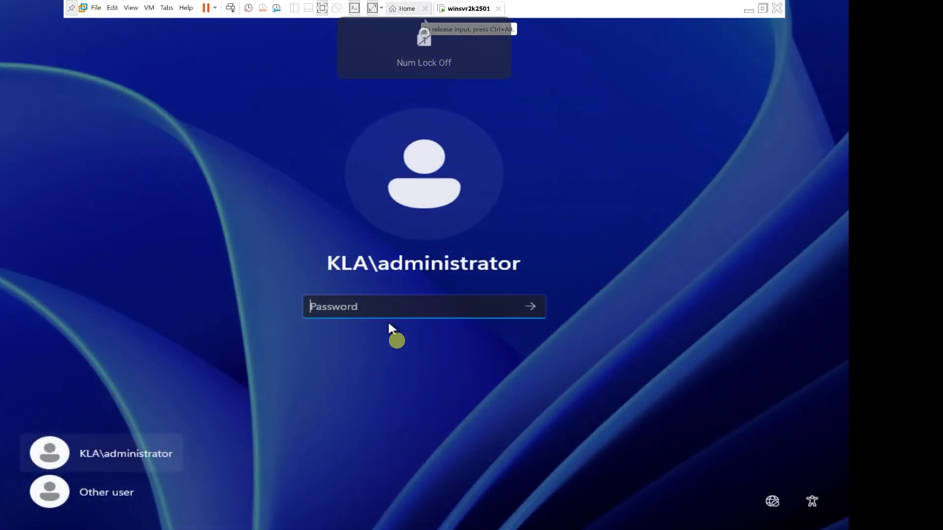
{"action": "type", "text": "••••••••••••"}
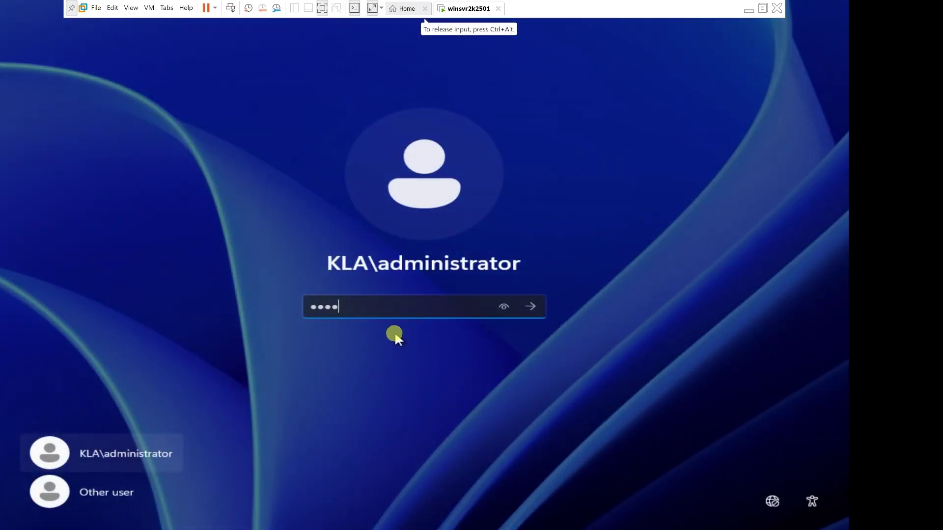
{"action": "key", "text": "Return"}
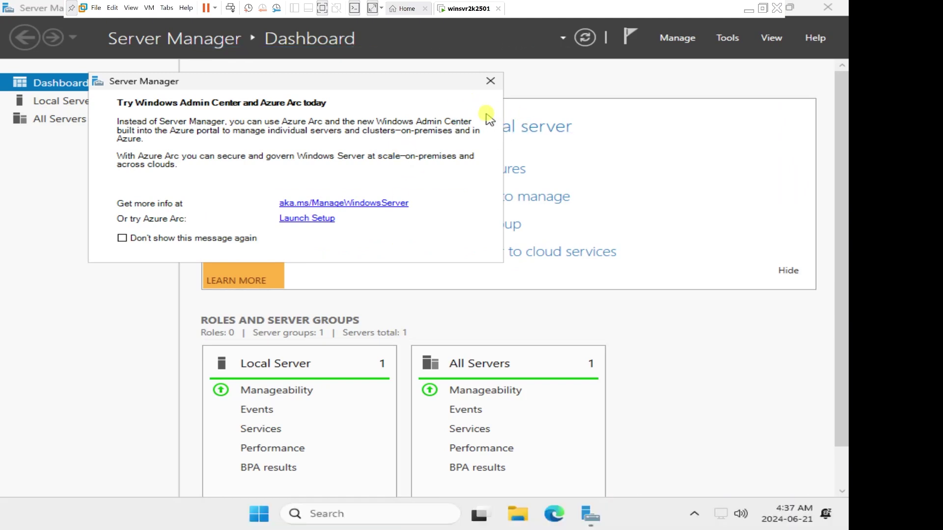
Dismiss the Azure Arc notice and show the Tools menu with the Active Directory tools
{"action": "left_click", "coordinate": [490, 81]}
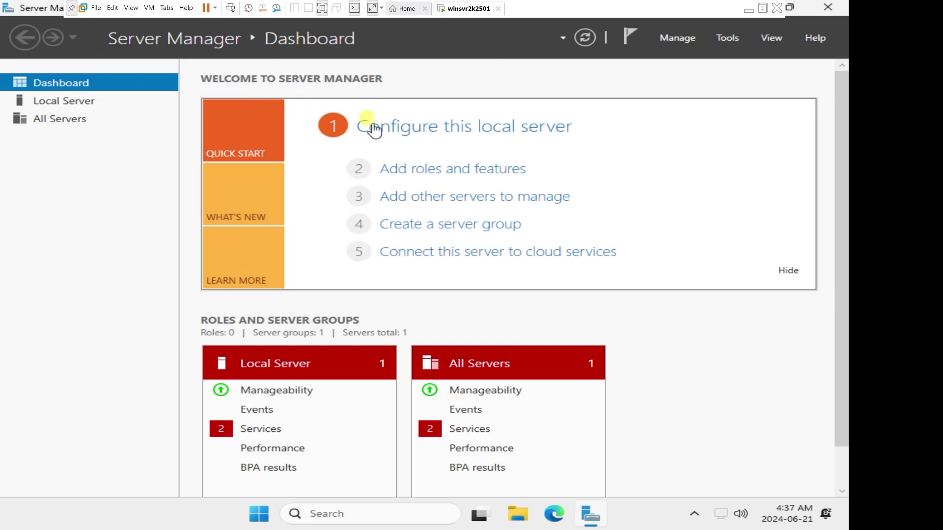
{"action": "left_click", "coordinate": [725, 44]}
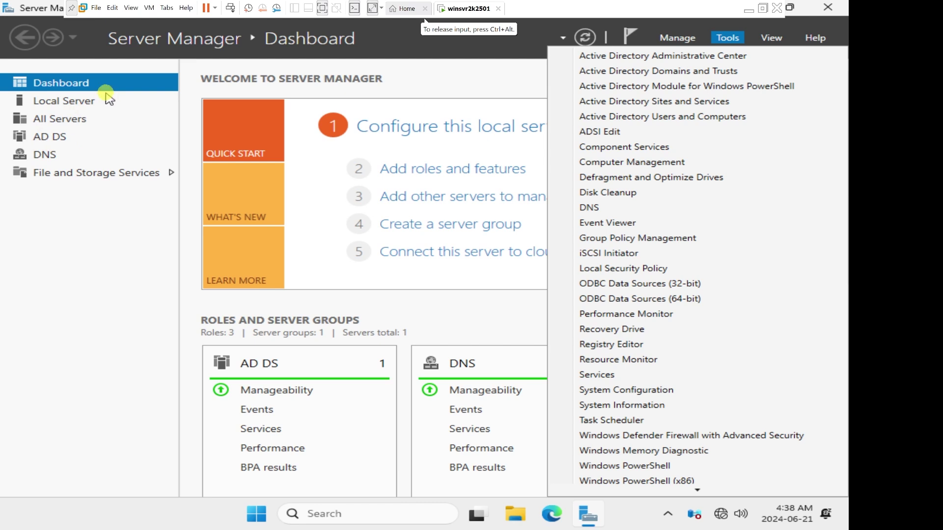
Show the AD DS page listing DC01 at 10.10.10.1 and its 14 events
{"action": "left_click", "coordinate": [49, 140]}
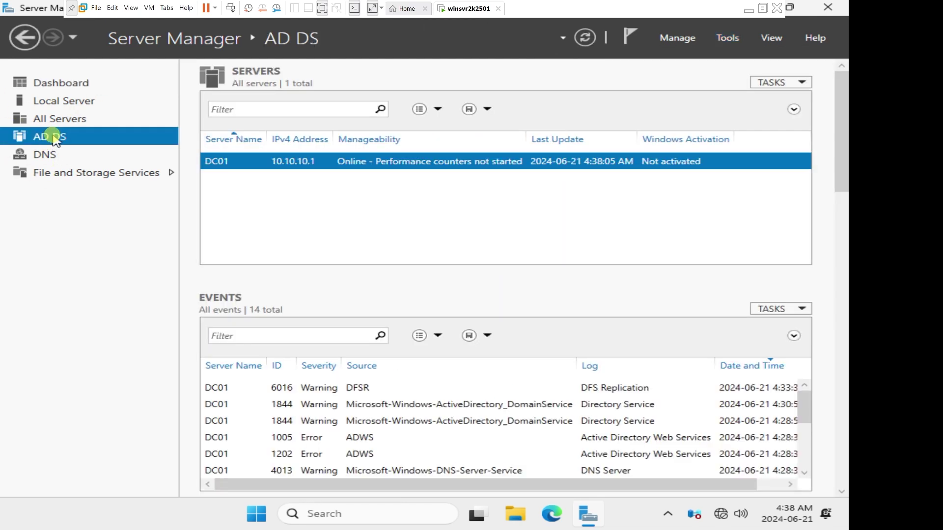